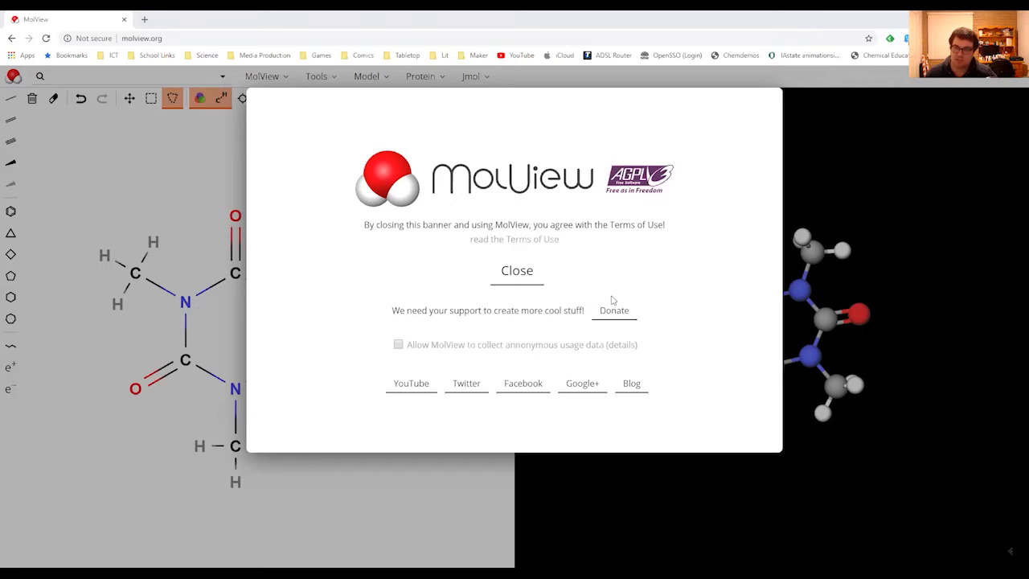
Step: Dismiss the welcome banner and examine the default molecule's 3D model by rotating and zooming it
{"action": "left_click", "coordinate": [518, 273]}
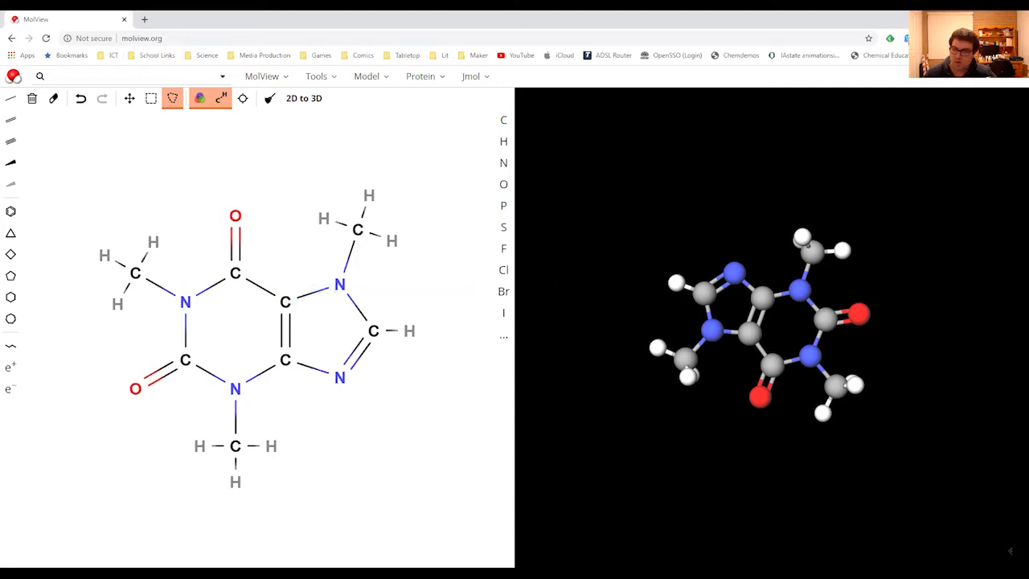
{"action": "mouse_move", "coordinate": [789, 329]}
{"action": "left_mouse_down"}
{"action": "mouse_move", "coordinate": [692, 303]}
{"action": "mouse_move", "coordinate": [762, 412]}
{"action": "mouse_move", "coordinate": [838, 335]}
{"action": "mouse_move", "coordinate": [804, 342]}
{"action": "mouse_move", "coordinate": [739, 306]}
{"action": "mouse_move", "coordinate": [786, 262]}
{"action": "mouse_move", "coordinate": [768, 282]}
{"action": "mouse_move", "coordinate": [723, 293]}
{"action": "mouse_move", "coordinate": [794, 293]}
{"action": "mouse_move", "coordinate": [651, 299]}
{"action": "mouse_move", "coordinate": [828, 311]}
{"action": "mouse_move", "coordinate": [744, 218]}
{"action": "mouse_move", "coordinate": [803, 233]}
{"action": "mouse_move", "coordinate": [771, 249]}
{"action": "mouse_move", "coordinate": [791, 258]}
{"action": "left_mouse_up"}
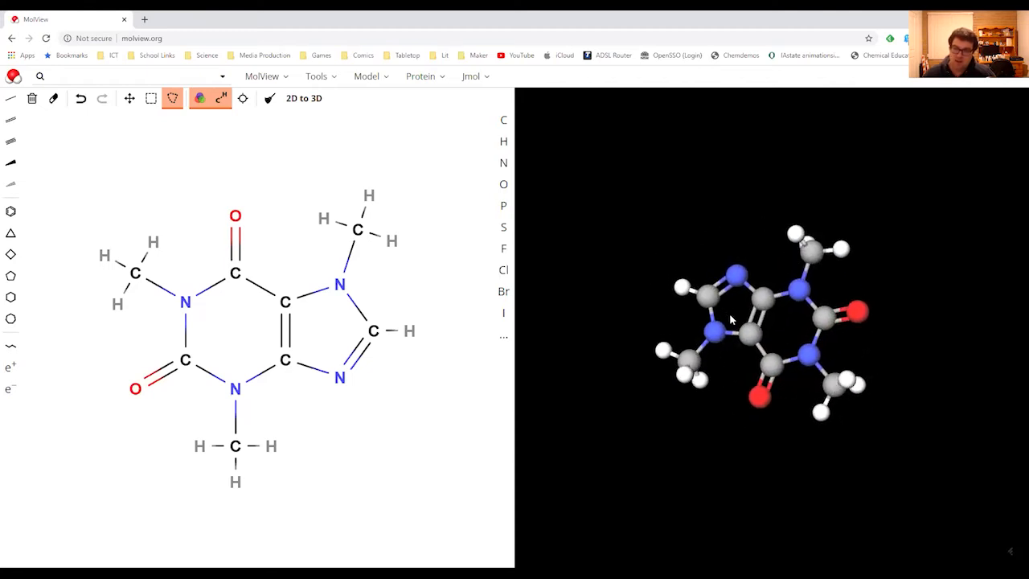
{"action": "scroll", "coordinate": [743, 296], "scroll_direction": "up", "scroll_amount": 2}
{"action": "scroll", "coordinate": [744, 296], "scroll_direction": "down", "scroll_amount": 2}
{"action": "scroll", "coordinate": [743, 296], "scroll_direction": "up", "scroll_amount": 2}
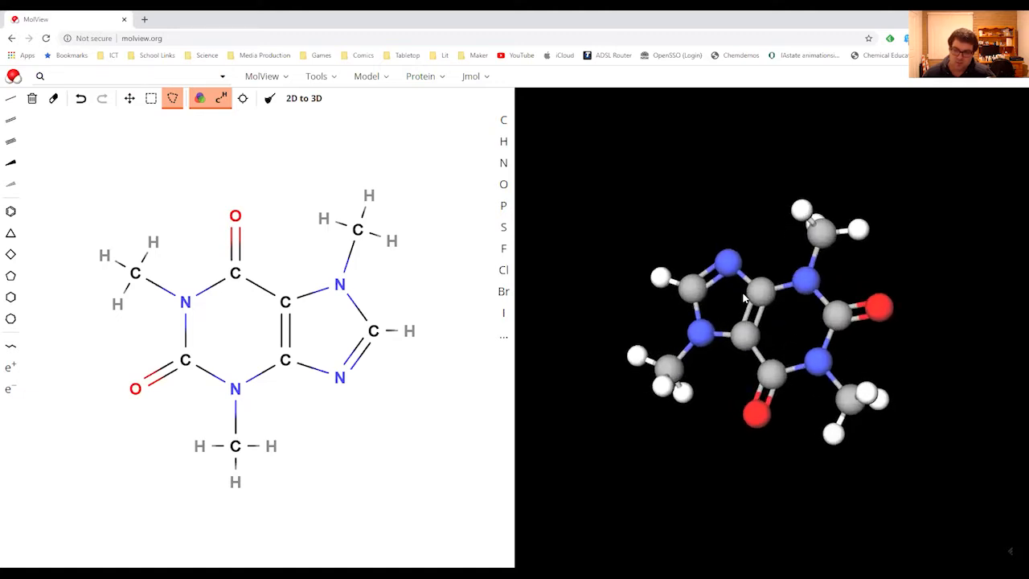
{"action": "scroll", "coordinate": [743, 296], "scroll_direction": "up", "scroll_amount": 2}
{"action": "scroll", "coordinate": [743, 297], "scroll_direction": "down", "scroll_amount": 3}
{"action": "mouse_move", "coordinate": [808, 289]}
{"action": "left_mouse_down"}
{"action": "mouse_move", "coordinate": [844, 321]}
{"action": "mouse_move", "coordinate": [917, 346]}
{"action": "mouse_move", "coordinate": [852, 378]}
{"action": "mouse_move", "coordinate": [874, 407]}
{"action": "mouse_move", "coordinate": [870, 481]}
{"action": "mouse_move", "coordinate": [860, 392]}
{"action": "mouse_move", "coordinate": [820, 282]}
{"action": "left_mouse_up"}
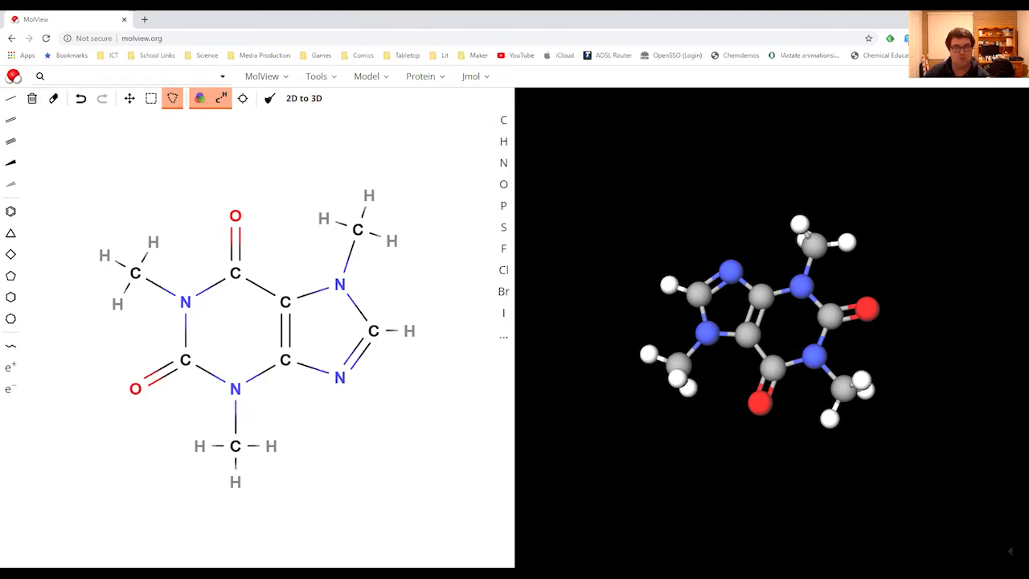
Step: Clear the 2D sketch and draw an oxygen atom with two single bonds on opposite sides
{"action": "left_click", "coordinate": [32, 103]}
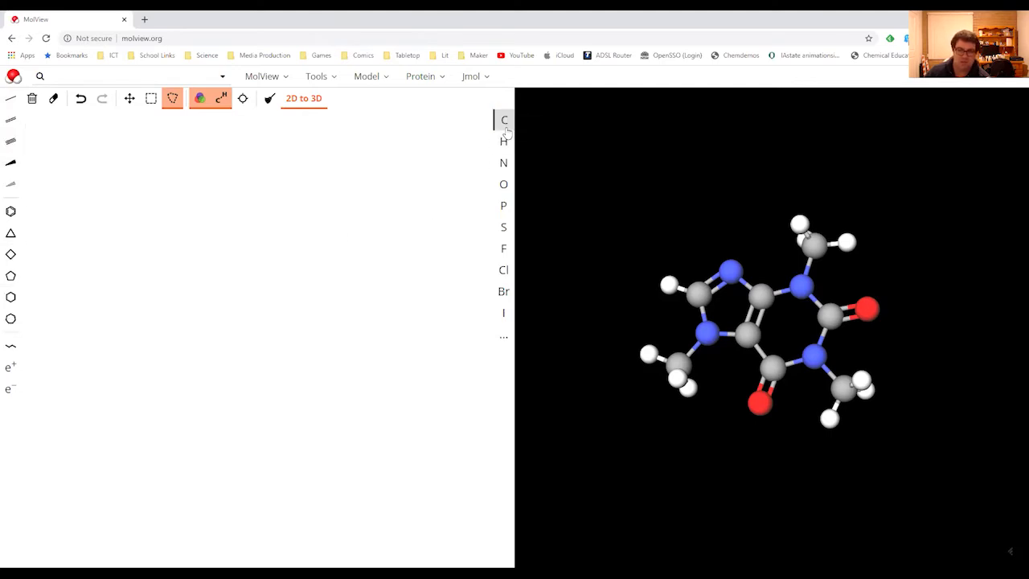
{"action": "left_click", "coordinate": [504, 186]}
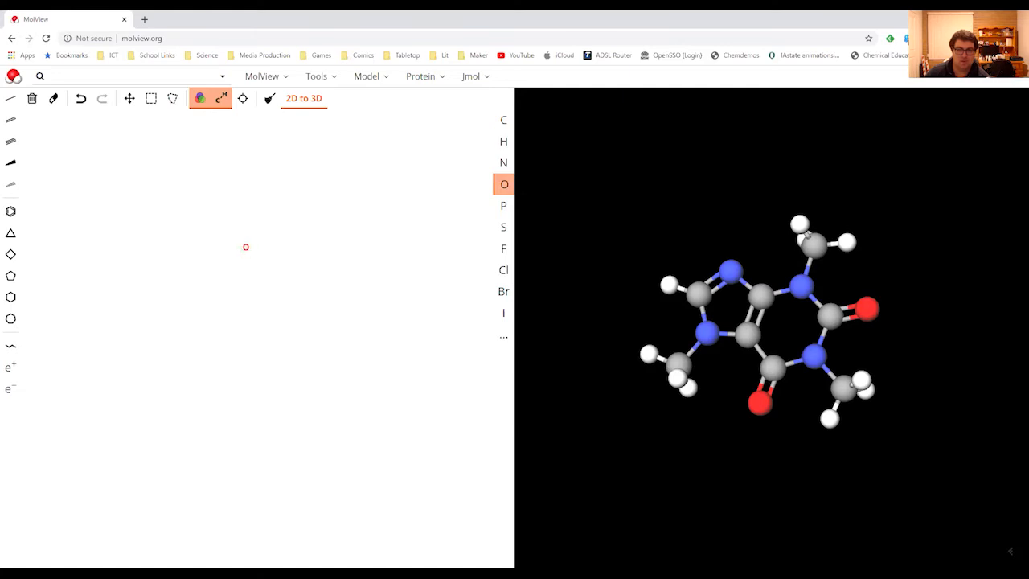
{"action": "left_click", "coordinate": [8, 100]}
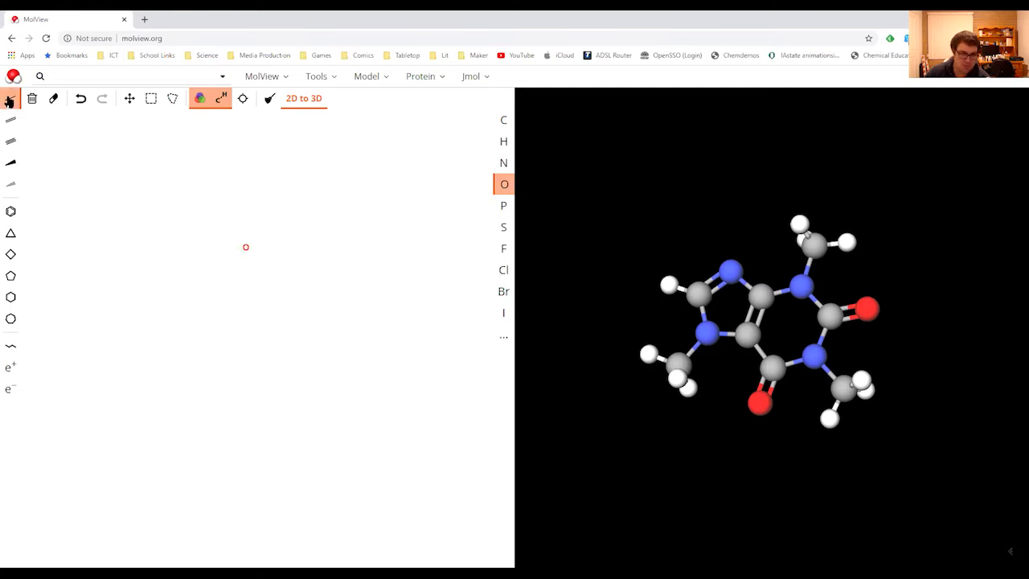
{"action": "left_click", "coordinate": [247, 250]}
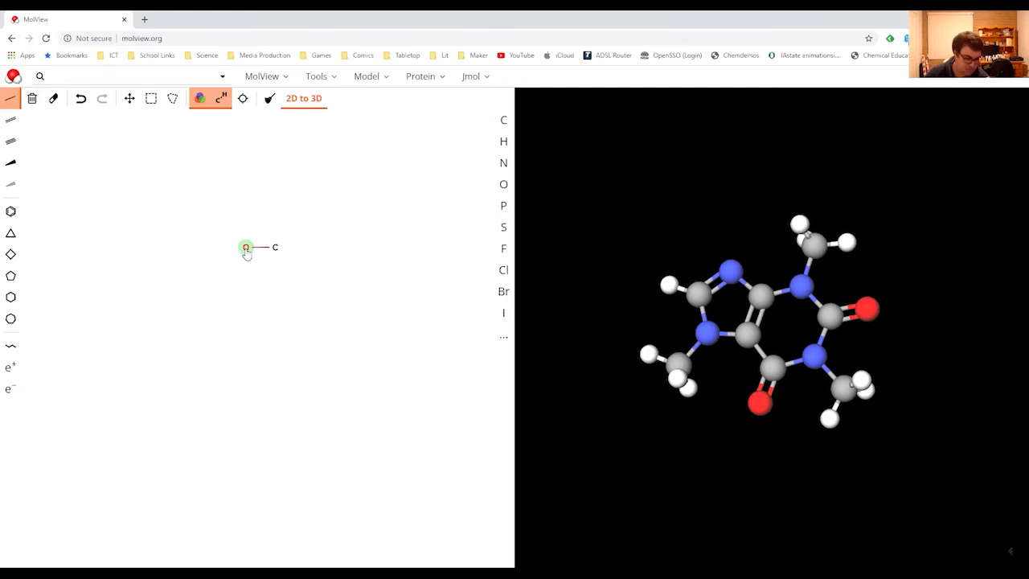
{"action": "left_click", "coordinate": [248, 250]}
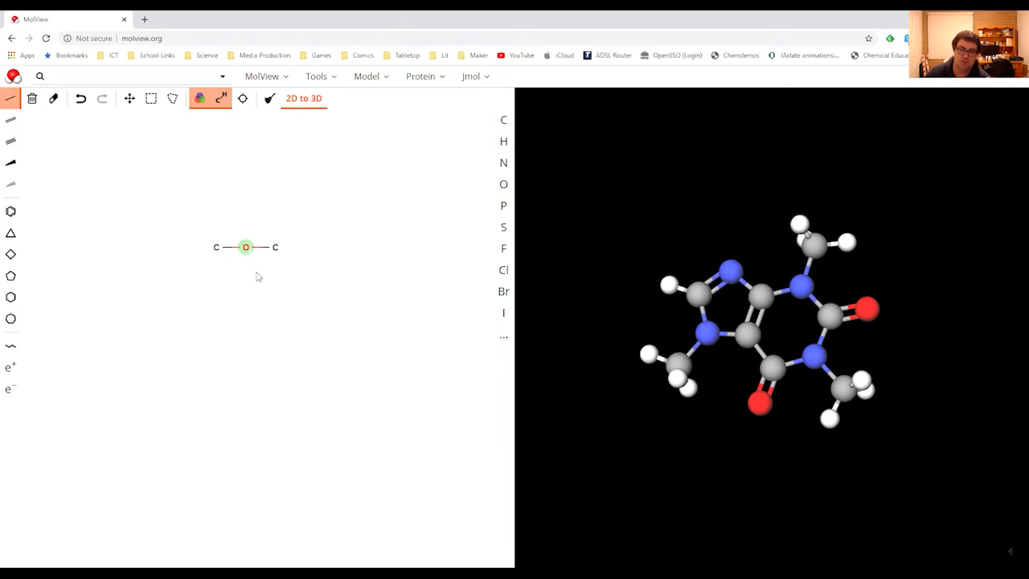
Step: Change both end carbons to hydrogen and move them below the oxygen to form a bent water molecule
{"action": "left_click", "coordinate": [505, 141]}
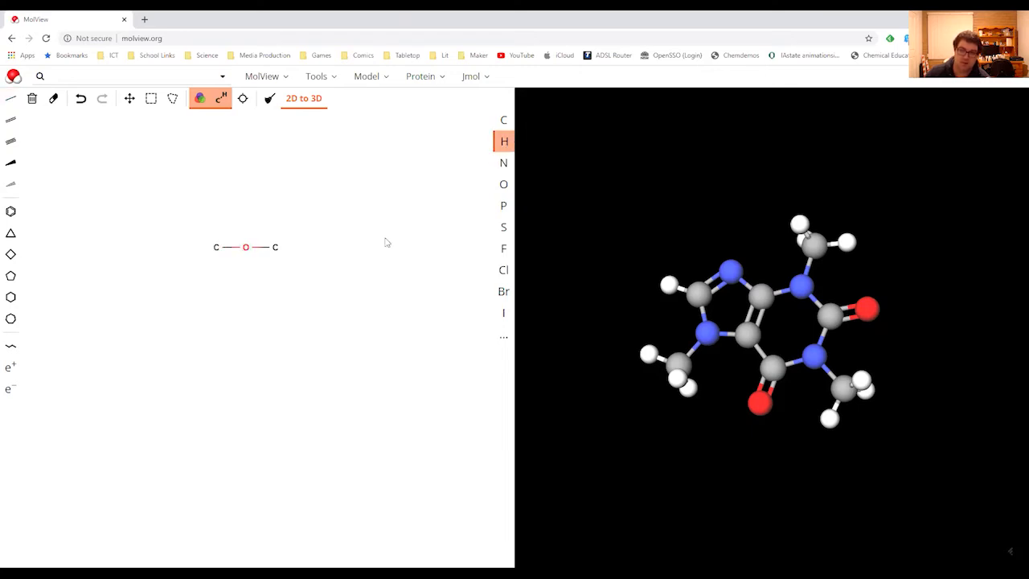
{"action": "left_click", "coordinate": [274, 248]}
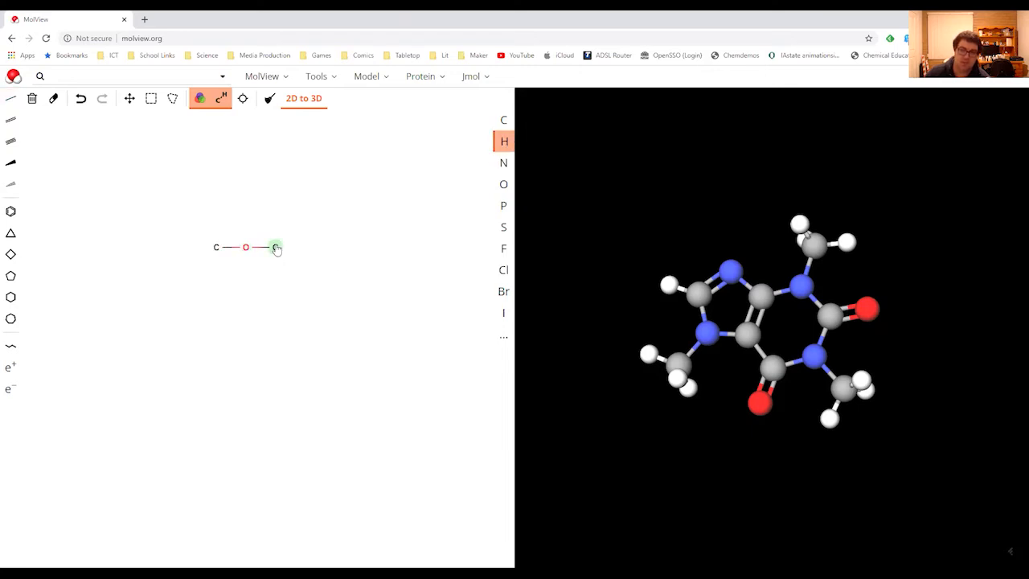
{"action": "left_click", "coordinate": [216, 248]}
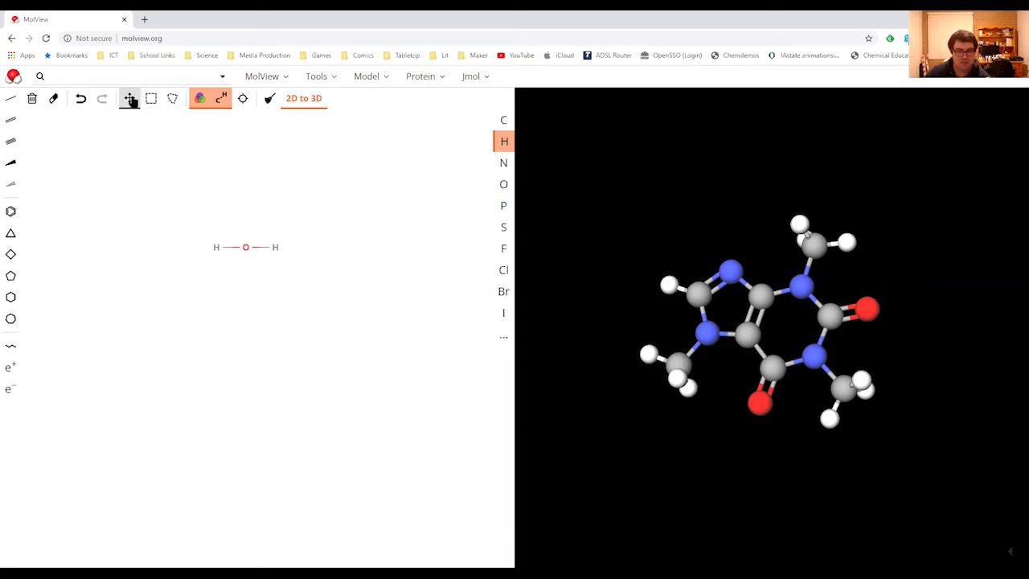
{"action": "left_click", "coordinate": [130, 99]}
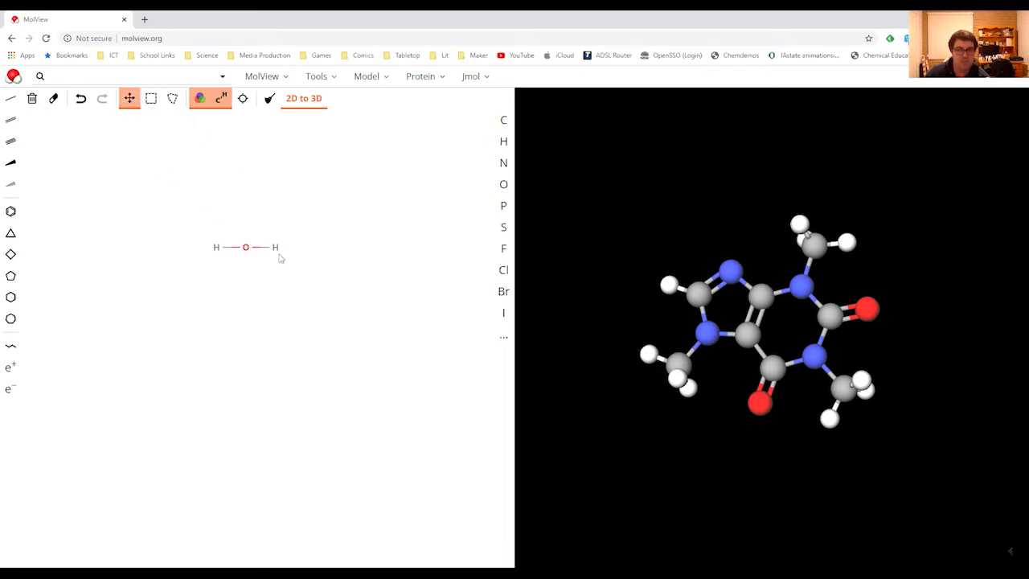
{"action": "left_click_drag", "start_coordinate": [278, 254], "coordinate": [221, 263]}
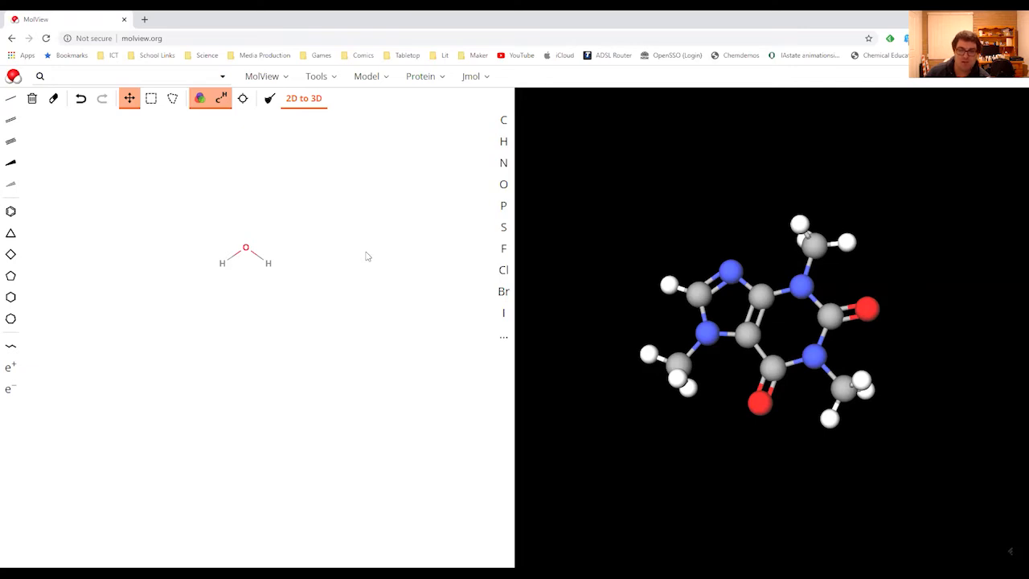
Step: Convert the water sketch to a 3D model and examine its bent shape up close from several angles
{"action": "left_click", "coordinate": [297, 103]}
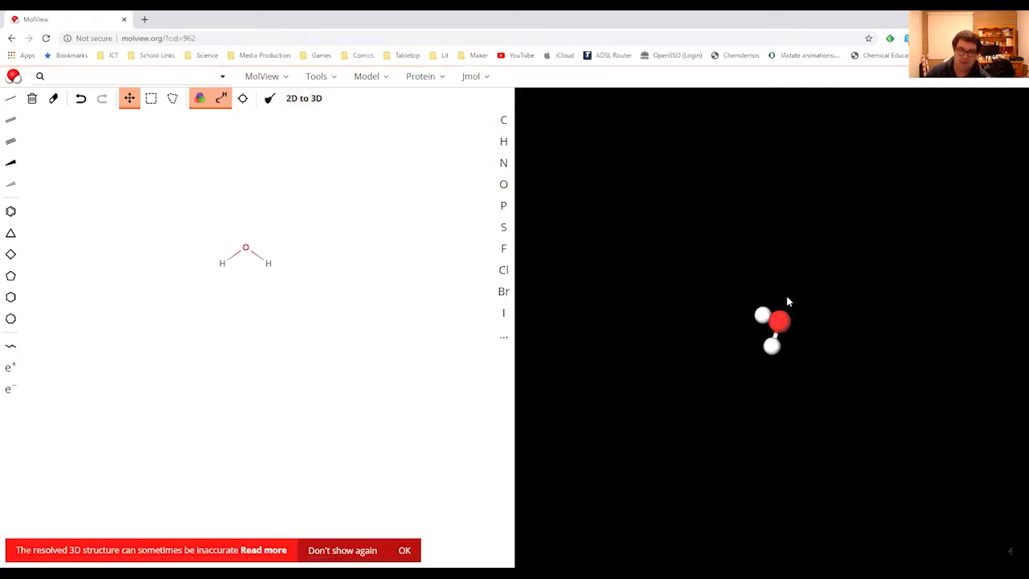
{"action": "left_click_drag", "start_coordinate": [778, 321], "coordinate": [757, 336]}
{"action": "scroll", "coordinate": [757, 336], "scroll_direction": "up", "scroll_amount": 5}
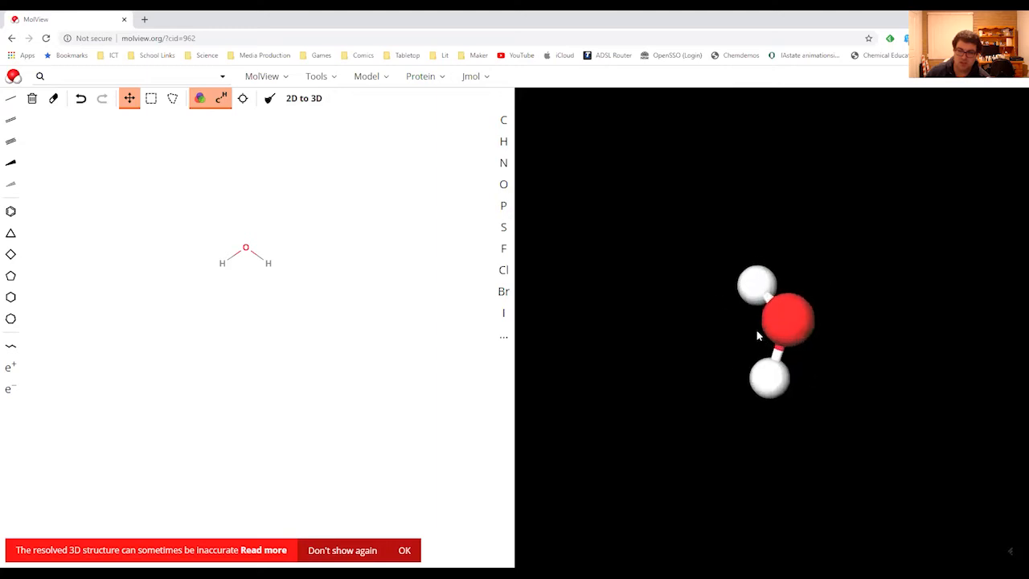
{"action": "left_click_drag", "start_coordinate": [756, 283], "coordinate": [892, 372]}
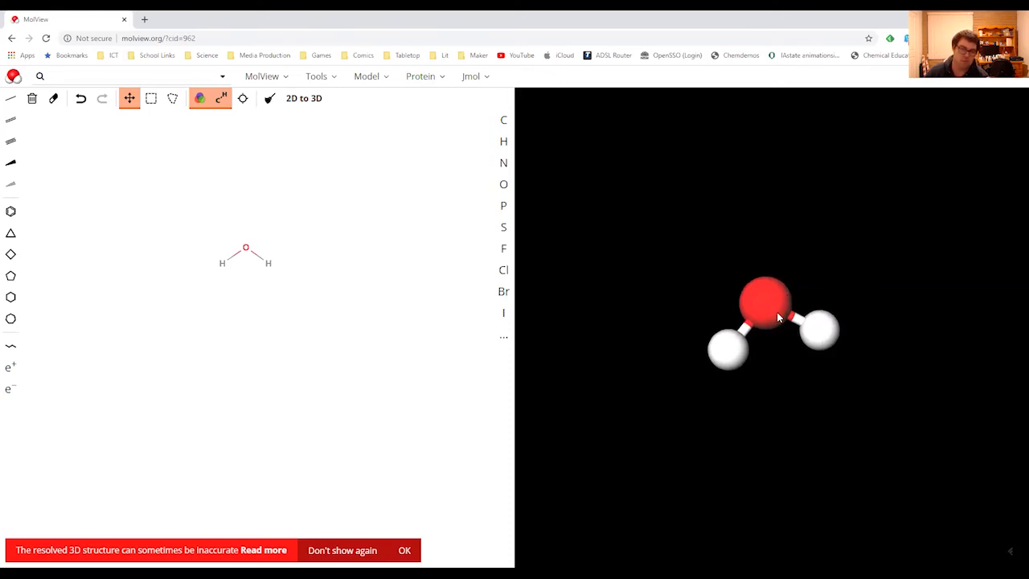
{"action": "mouse_move", "coordinate": [767, 312]}
{"action": "left_mouse_down"}
{"action": "mouse_move", "coordinate": [743, 313]}
{"action": "mouse_move", "coordinate": [776, 312]}
{"action": "mouse_move", "coordinate": [749, 314]}
{"action": "left_mouse_up"}
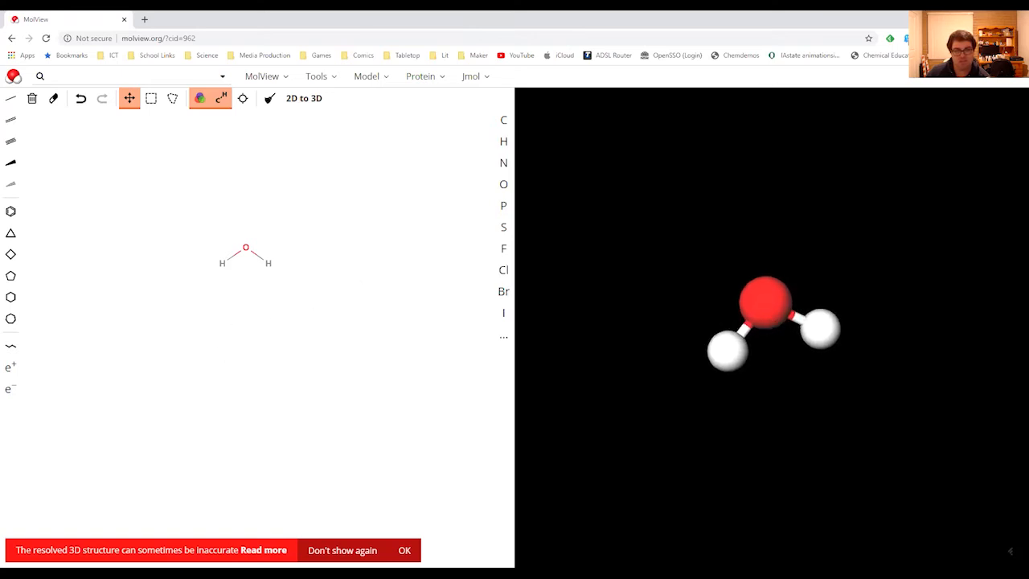
Step: Clear the water sketch and draw a central carbon atom with four single bonds
{"action": "left_click", "coordinate": [33, 98]}
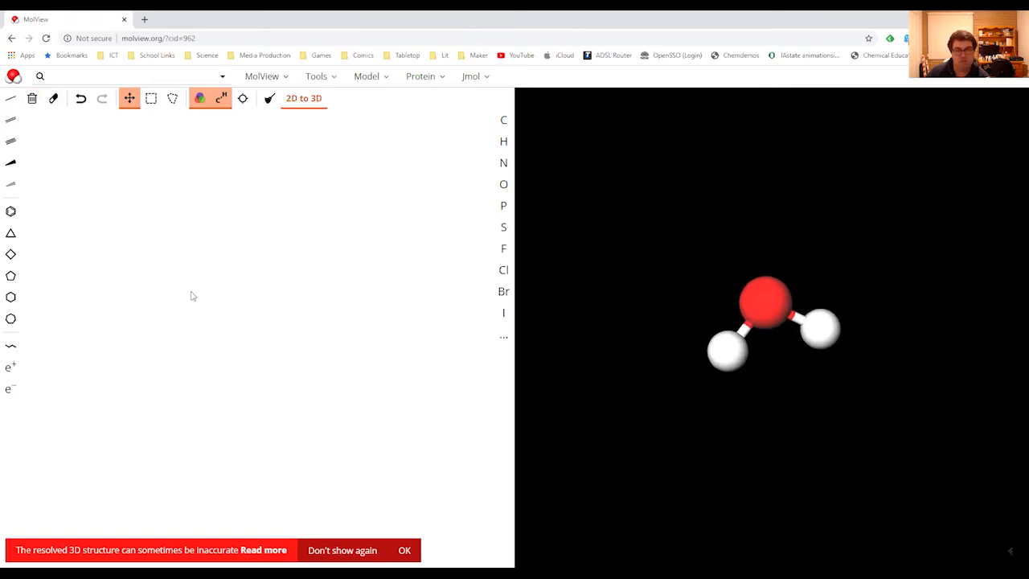
{"action": "left_click", "coordinate": [509, 122]}
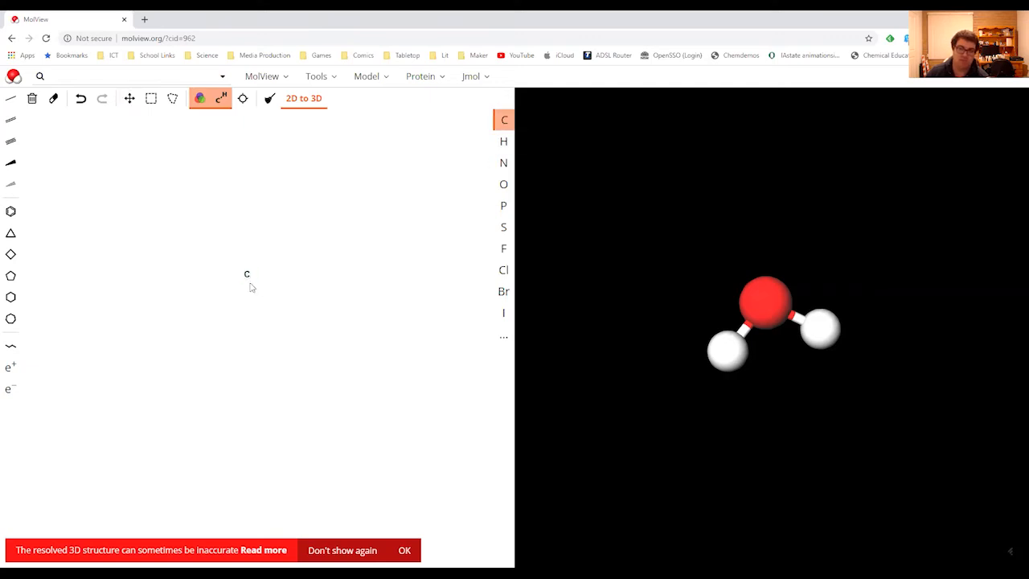
{"action": "left_click", "coordinate": [248, 276]}
{"action": "left_click", "coordinate": [10, 98]}
{"action": "left_click", "coordinate": [248, 275]}
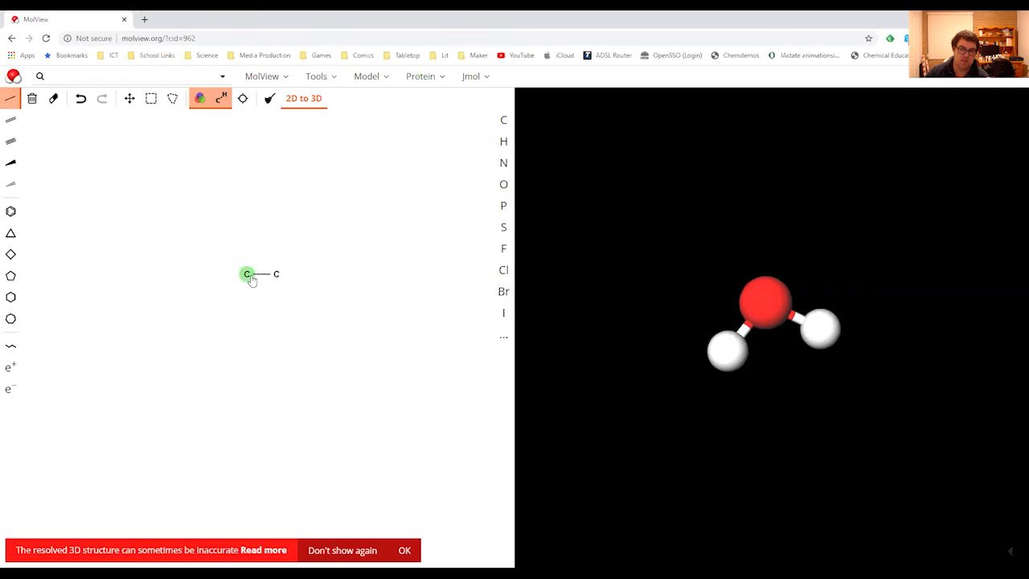
{"action": "left_click", "coordinate": [251, 277]}
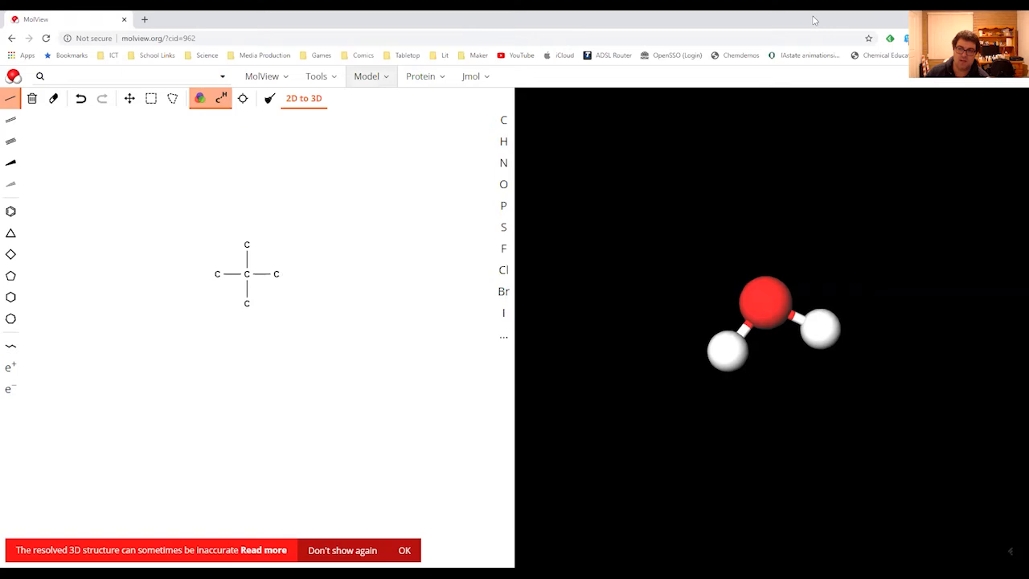
Step: Change the four outer carbons around the central carbon to hydrogen to complete methane
{"action": "left_click", "coordinate": [246, 244]}
{"action": "left_click", "coordinate": [277, 277]}
{"action": "left_click", "coordinate": [248, 305]}
{"action": "left_click", "coordinate": [219, 279]}
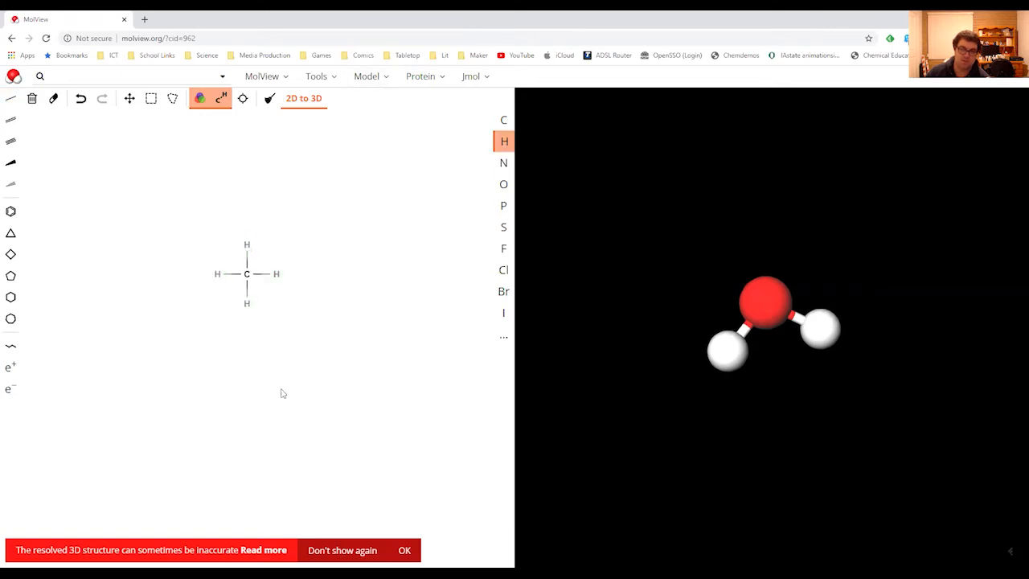
Step: Convert the methane sketch to a 3D model and examine its tetrahedral shape up close
{"action": "left_click", "coordinate": [291, 100]}
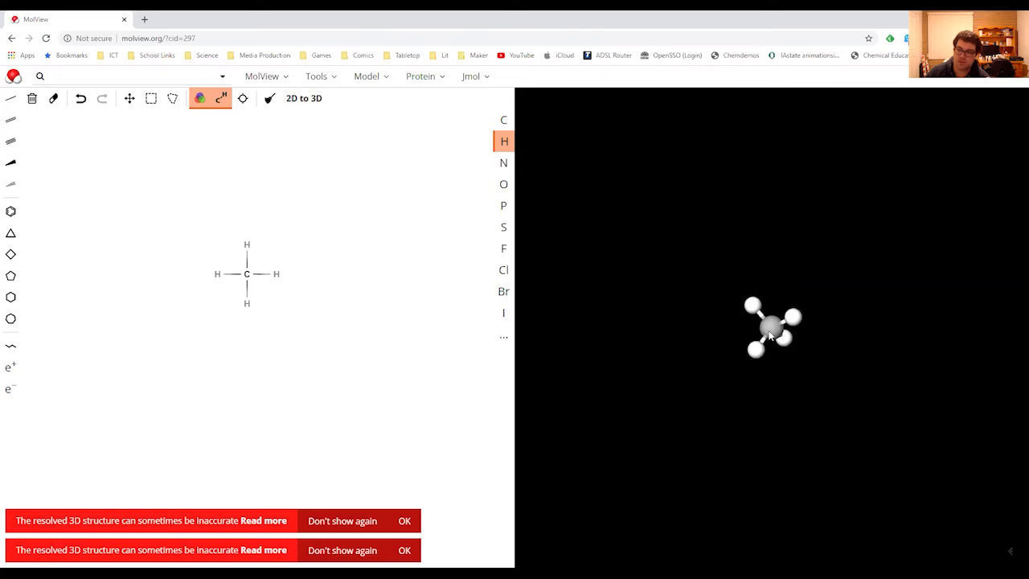
{"action": "scroll", "coordinate": [768, 332], "scroll_direction": "up", "scroll_amount": 3}
{"action": "left_click_drag", "start_coordinate": [733, 373], "coordinate": [796, 337]}
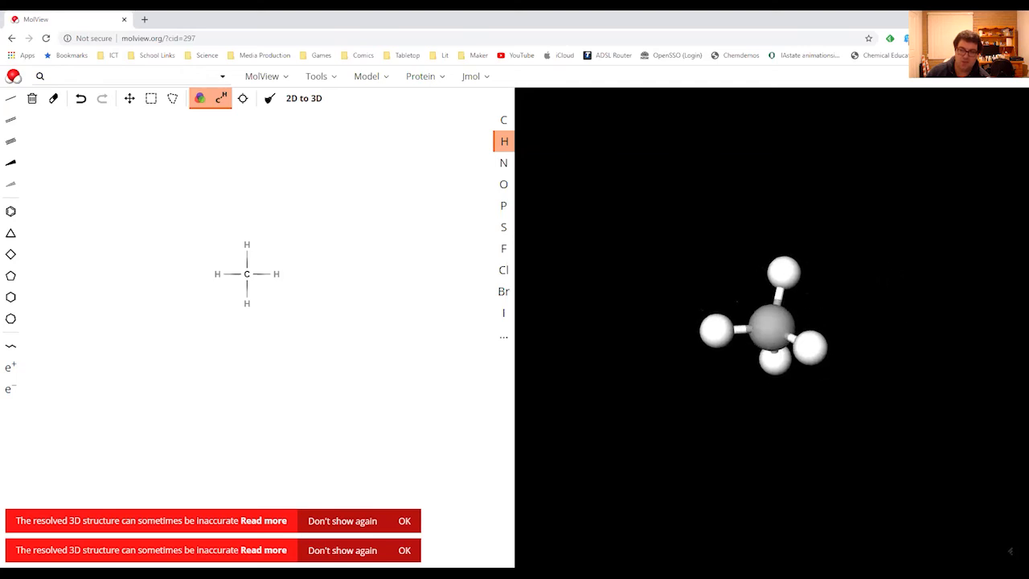
Step: Clear the methane sketch and draw a nitrogen atom with three single bonds
{"action": "left_click", "coordinate": [32, 99]}
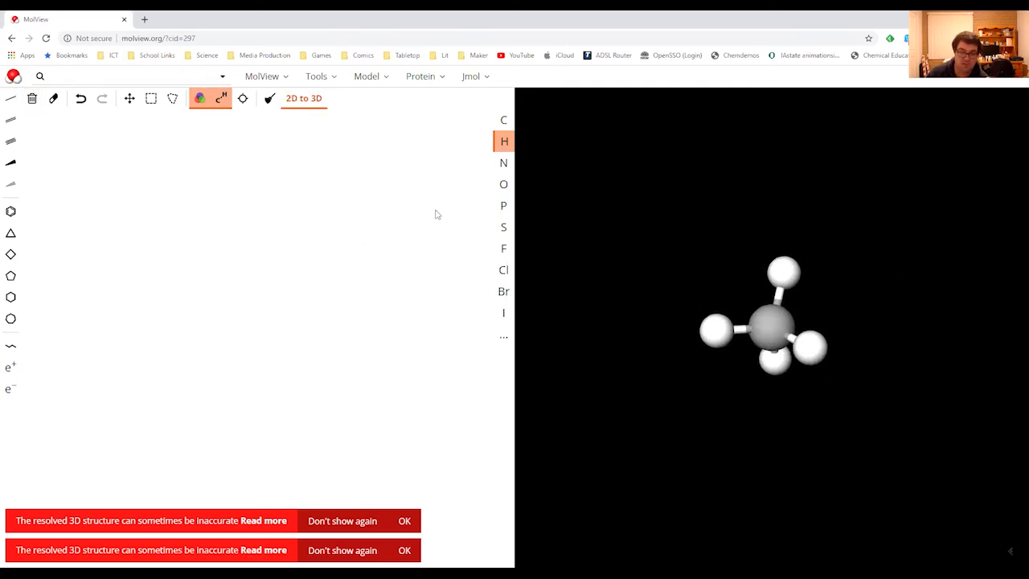
{"action": "left_click", "coordinate": [504, 164]}
{"action": "left_click", "coordinate": [230, 250]}
{"action": "left_click", "coordinate": [12, 99]}
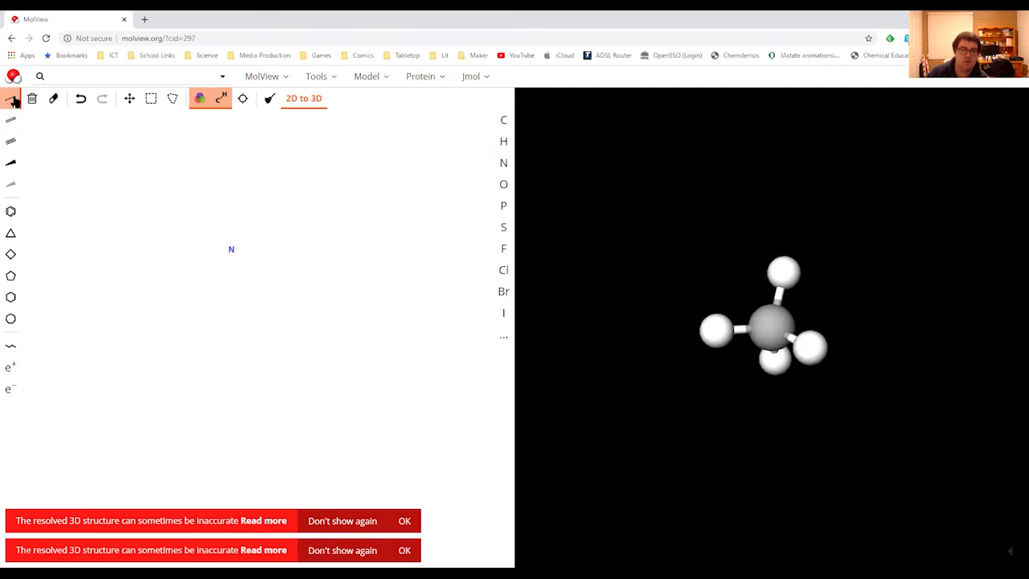
{"action": "left_click", "coordinate": [231, 250]}
{"action": "left_click", "coordinate": [231, 250]}
Step: Change the three outer carbons around the nitrogen to hydrogen to complete ammonia
{"action": "left_click", "coordinate": [505, 141]}
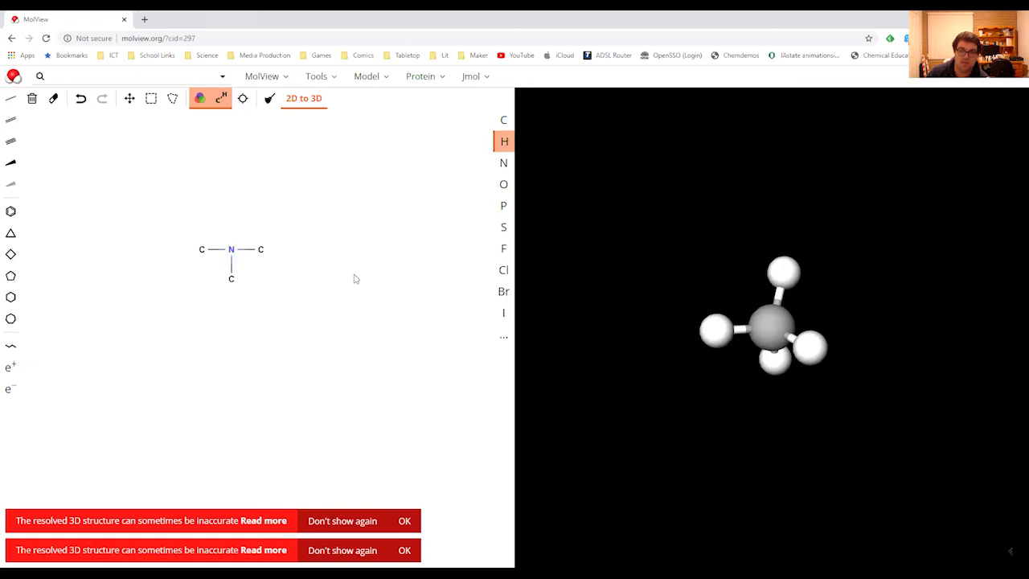
{"action": "left_click", "coordinate": [261, 250]}
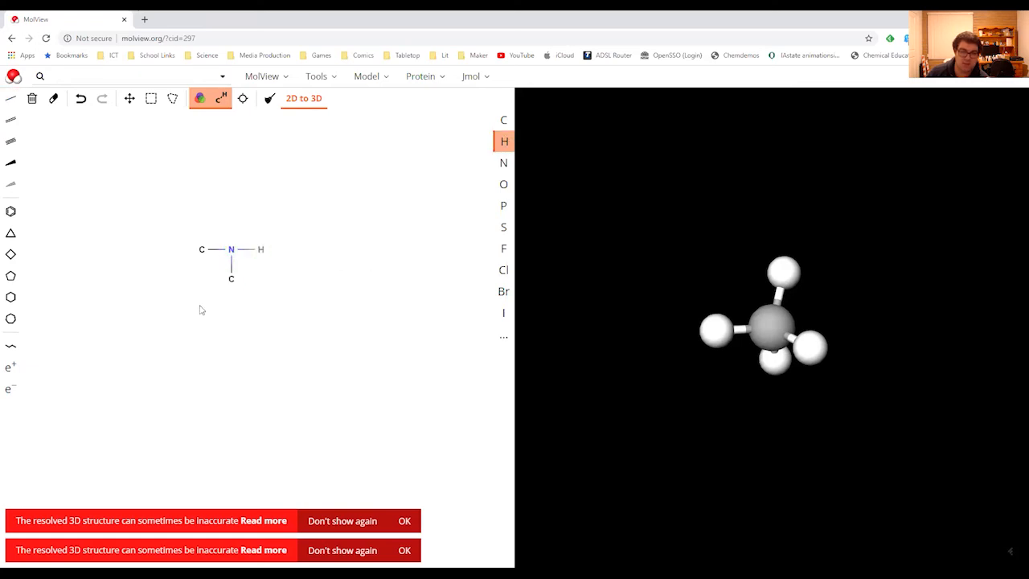
{"action": "left_click", "coordinate": [232, 279]}
{"action": "left_click", "coordinate": [201, 250]}
Step: Convert the ammonia sketch to a 3D model and examine it enlarged from several angles
{"action": "left_click", "coordinate": [309, 102]}
{"action": "left_click_drag", "start_coordinate": [775, 317], "coordinate": [798, 400]}
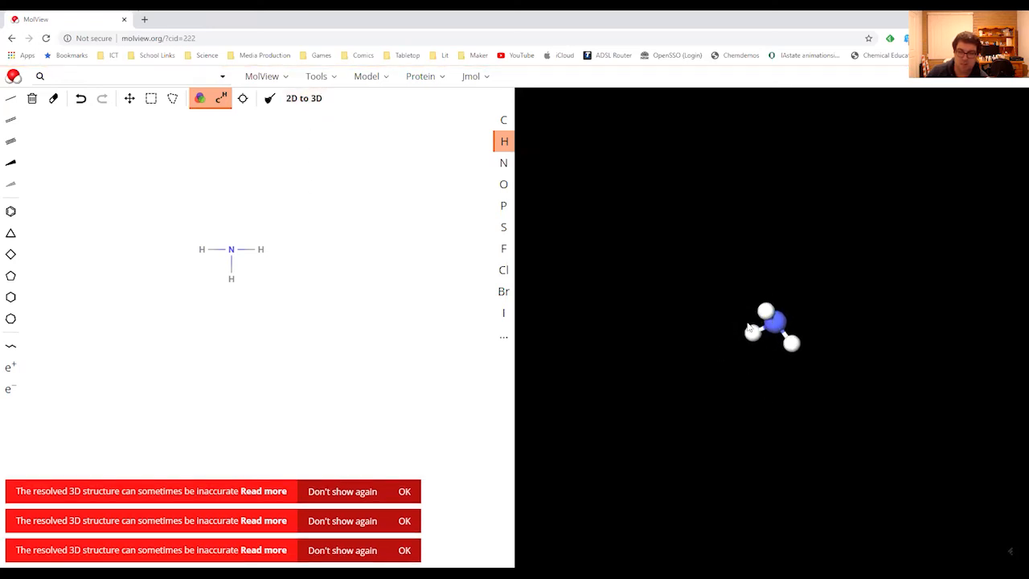
{"action": "scroll", "coordinate": [749, 328], "scroll_direction": "up", "scroll_amount": 5}
{"action": "left_click_drag", "start_coordinate": [749, 329], "coordinate": [694, 347]}
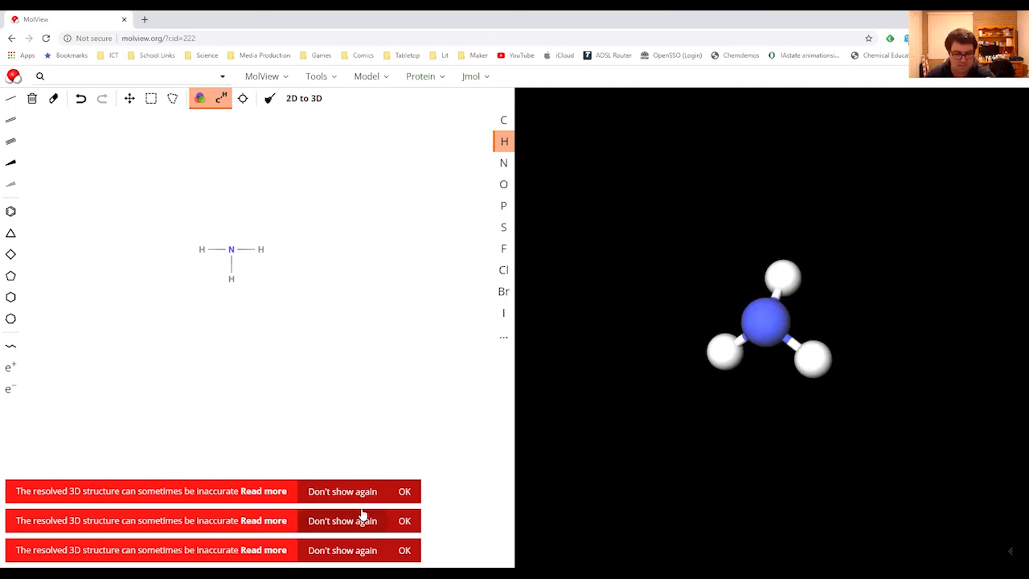
Step: Dismiss the three structure-accuracy notices and rotate the ammonia model to view its pyramidal shape from the side
{"action": "left_click", "coordinate": [407, 494]}
{"action": "left_click", "coordinate": [407, 519]}
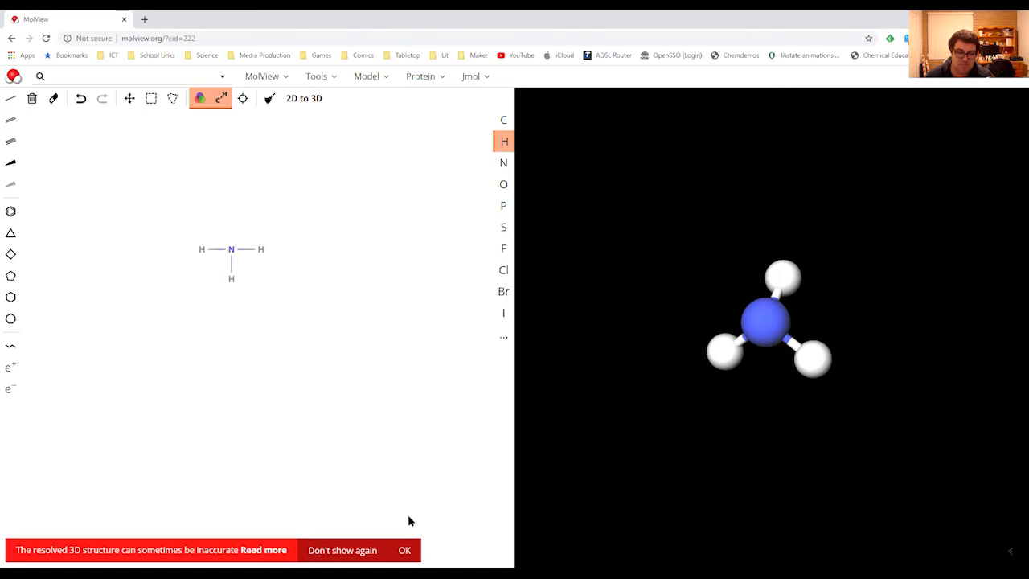
{"action": "left_click", "coordinate": [405, 550]}
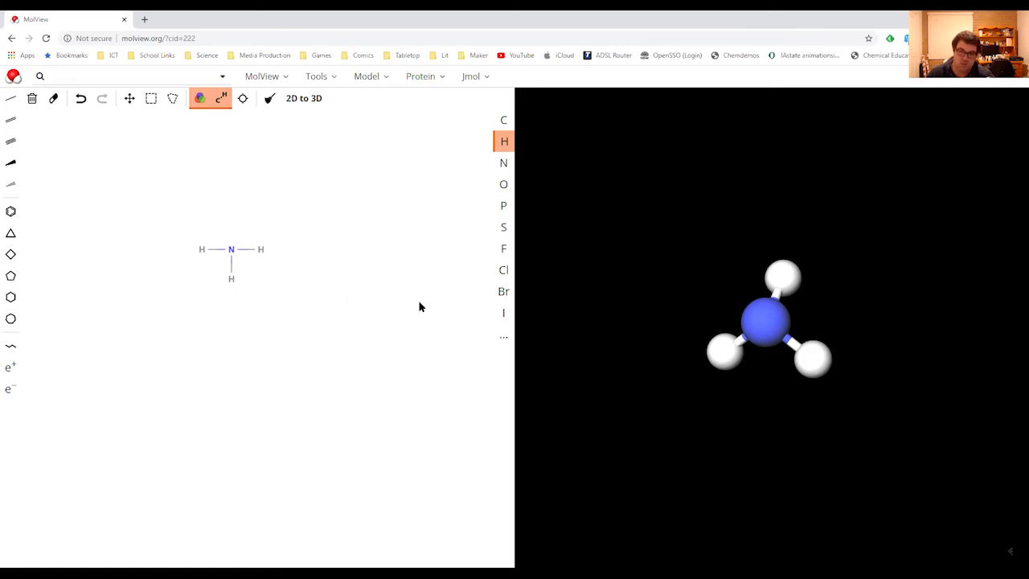
{"action": "left_click_drag", "start_coordinate": [782, 332], "coordinate": [567, 262]}
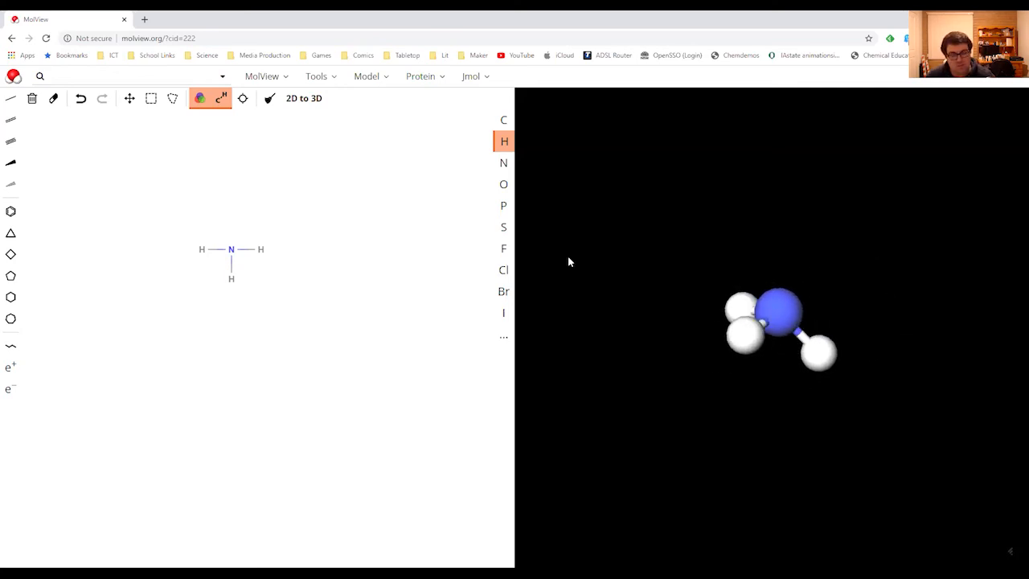